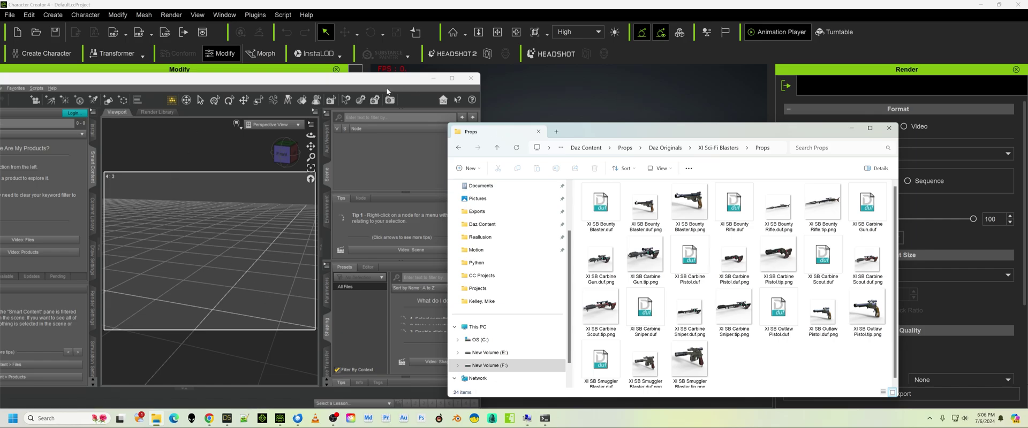
Drop XI SB Bounty Blaster.duf into the Daz Studio scene and pan the camera to frame the pistol.
{"action": "left_click_drag", "start_coordinate": [335, 81], "coordinate": [362, 82]}
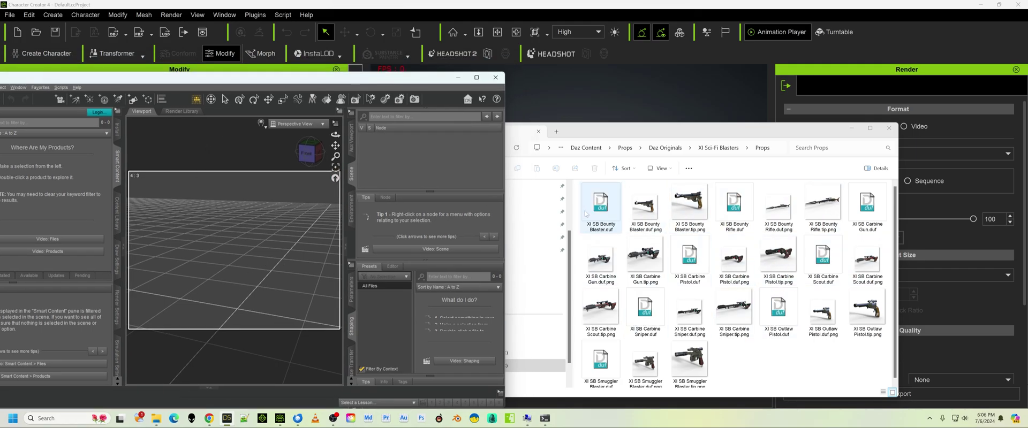
{"action": "left_click_drag", "start_coordinate": [593, 208], "coordinate": [277, 248]}
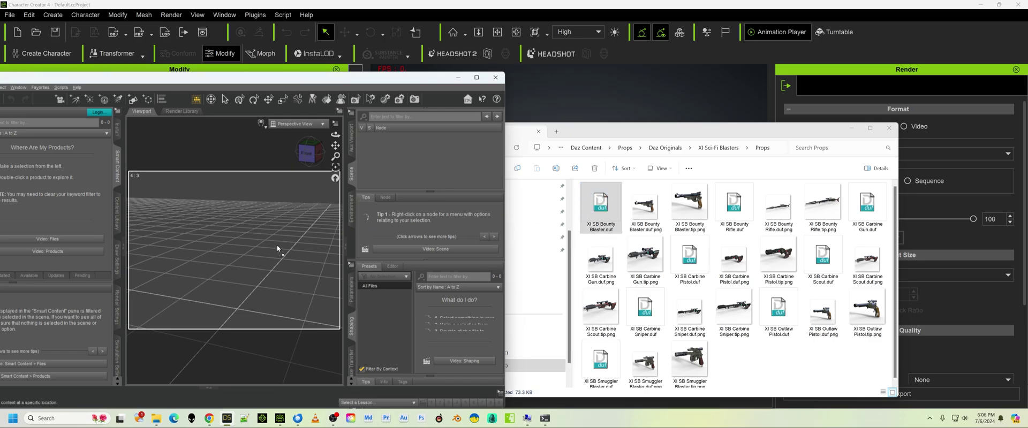
{"action": "left_click_drag", "start_coordinate": [231, 220], "coordinate": [230, 221]}
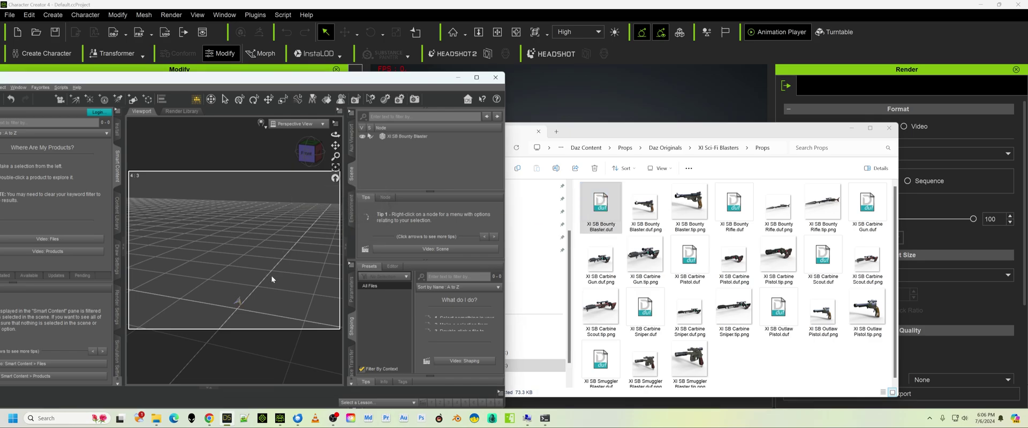
{"action": "scroll", "coordinate": [271, 276], "scroll_direction": "down", "scroll_amount": 5}
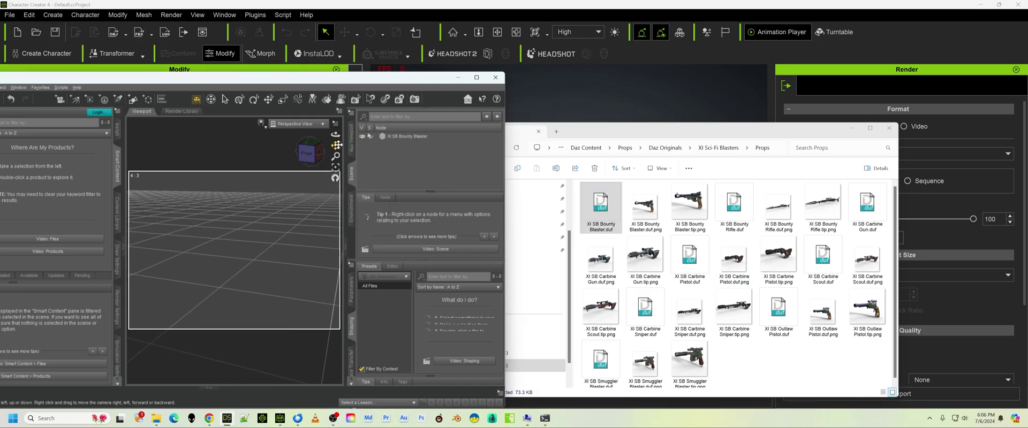
{"action": "left_click_drag", "start_coordinate": [335, 145], "coordinate": [335, 150]}
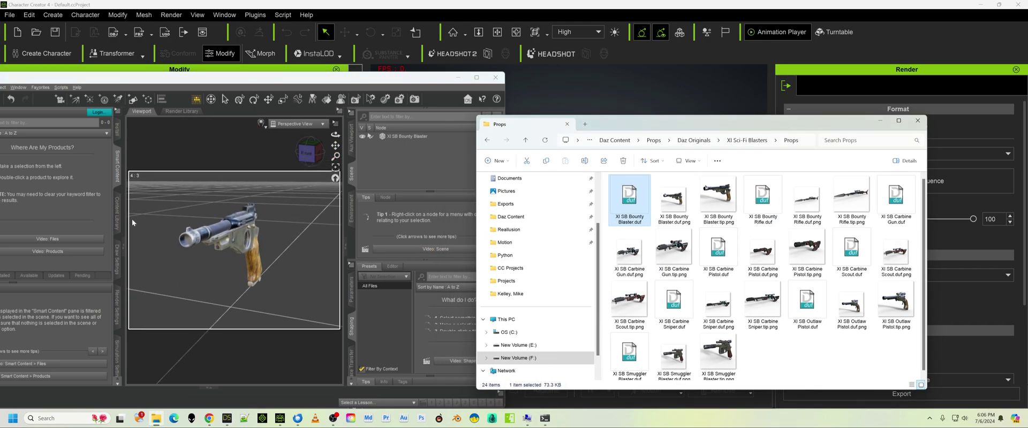
Export the Daz scene as 'SF Blaster' FBX into Exports, accepting the FBX export options.
{"action": "left_click_drag", "start_coordinate": [54, 77], "coordinate": [167, 75]}
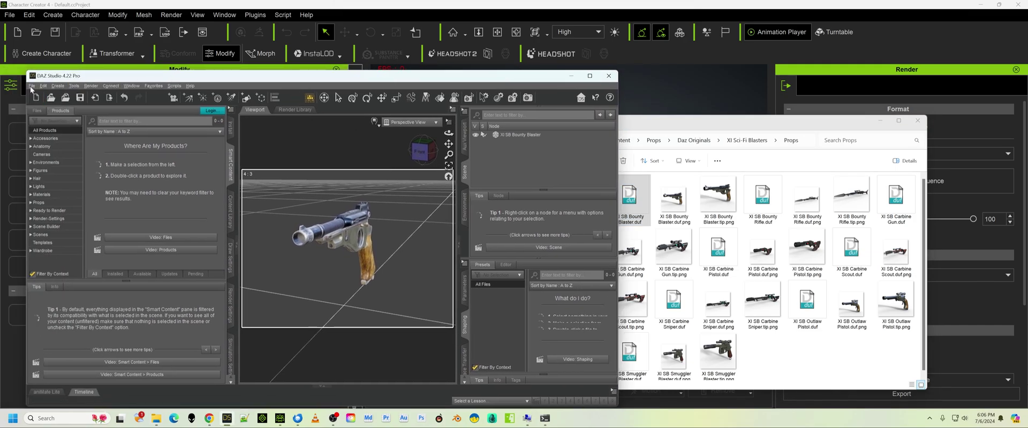
{"action": "left_click", "coordinate": [32, 87]}
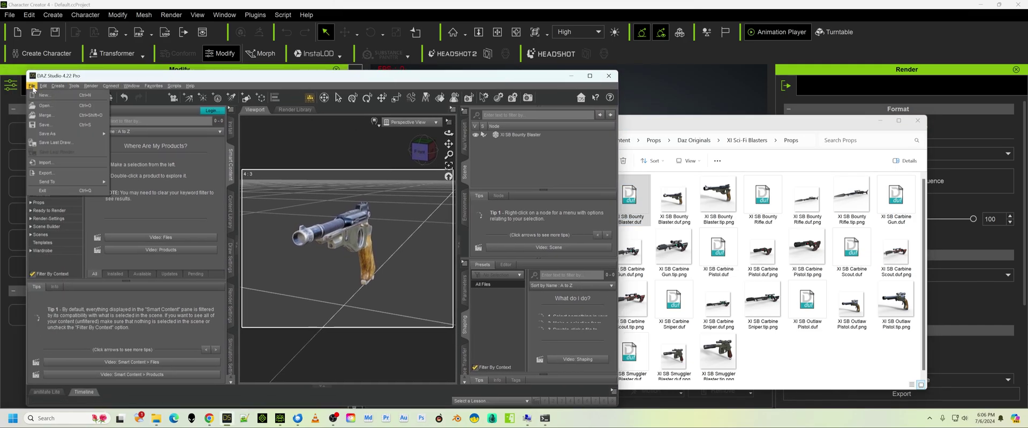
{"action": "left_click", "coordinate": [44, 176]}
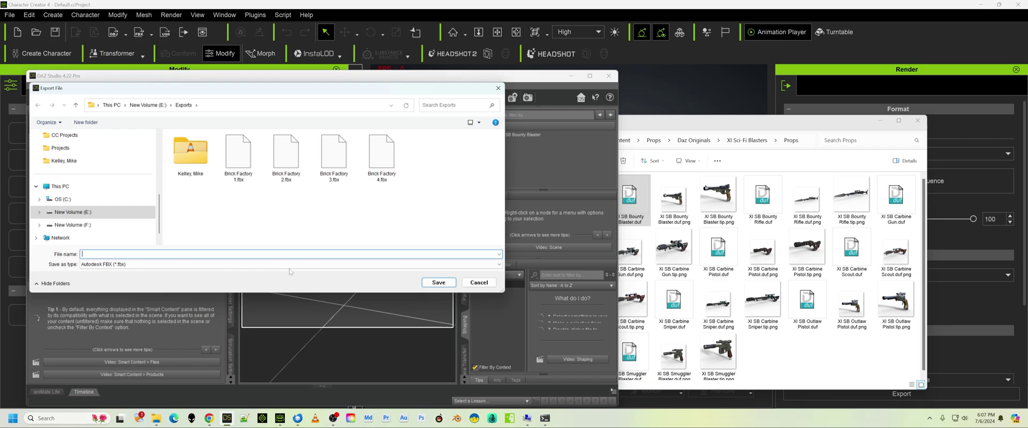
{"action": "type", "text": "SF Blaster"}
{"action": "key", "text": "Return"}
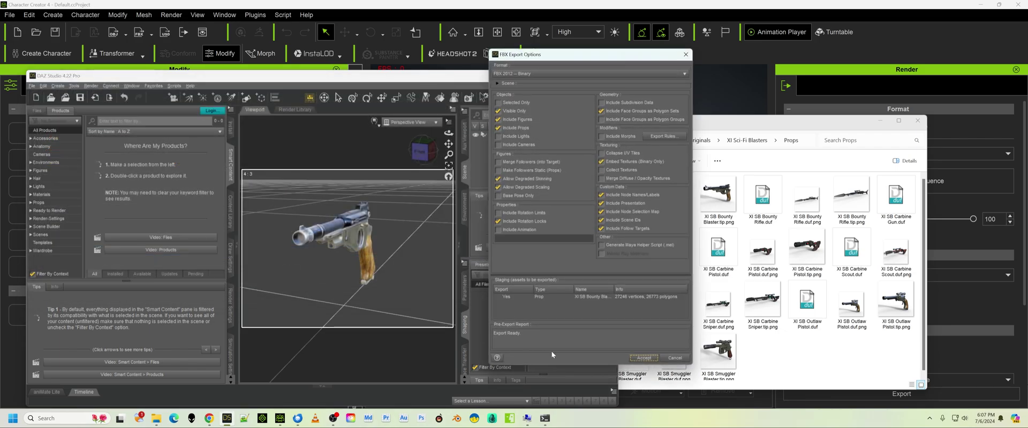
{"action": "left_click", "coordinate": [642, 358]}
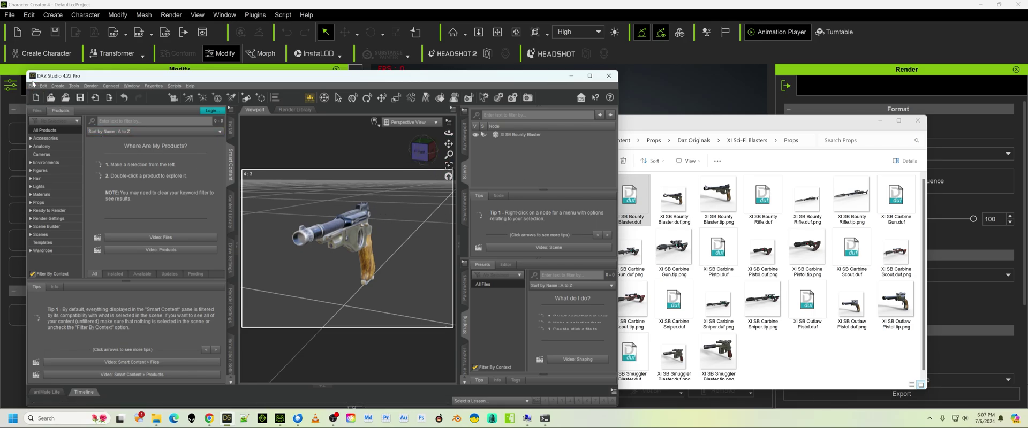
Save the Daz scene as 'SF Blaster' in Exports, accepting the scene save options.
{"action": "left_click", "coordinate": [30, 87]}
{"action": "mouse_move", "coordinate": [64, 133]}
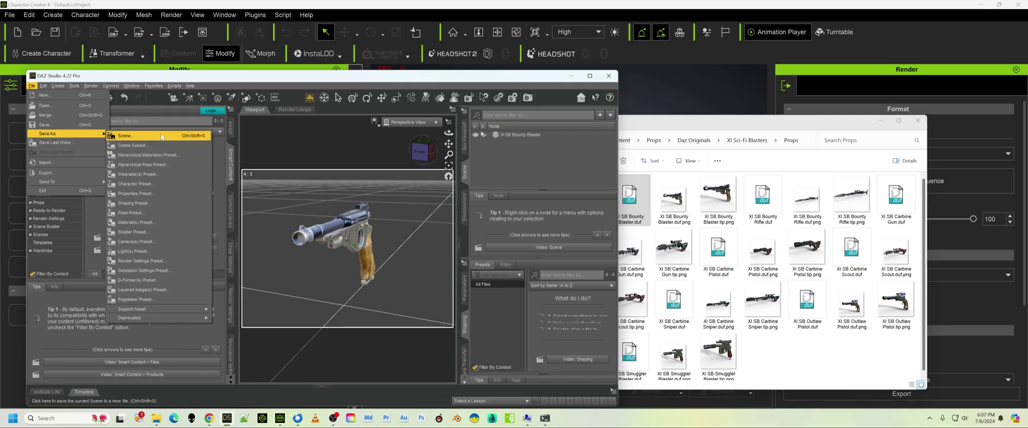
{"action": "left_click", "coordinate": [656, 120]}
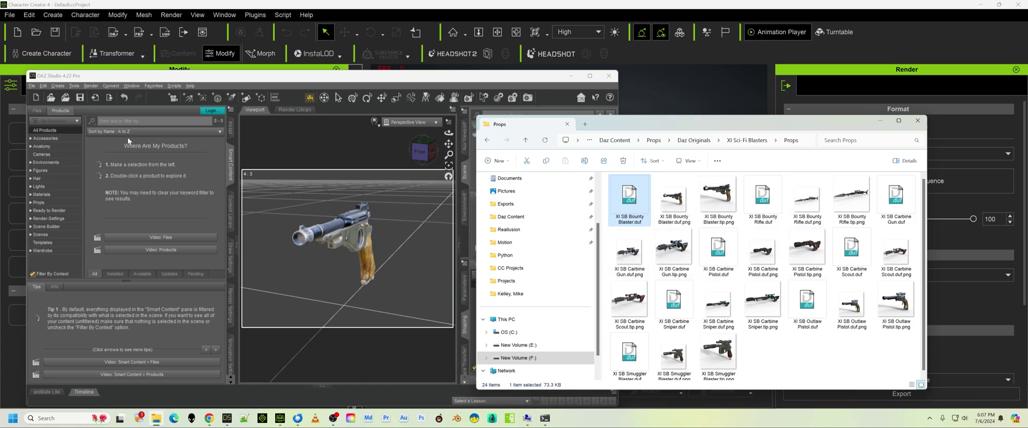
{"action": "left_click", "coordinate": [31, 86]}
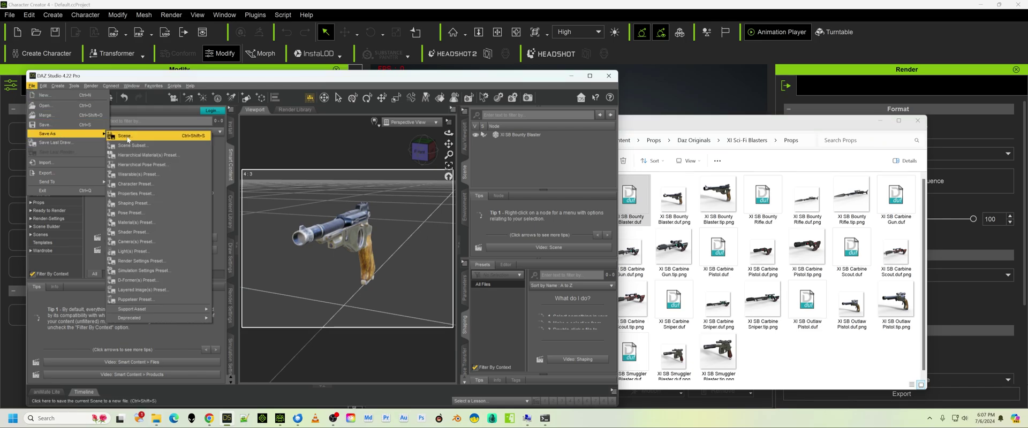
{"action": "left_click", "coordinate": [134, 135]}
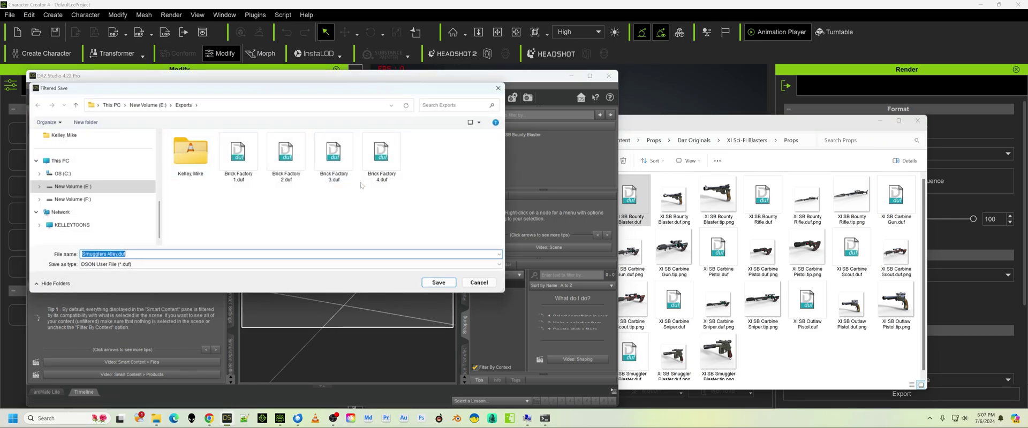
{"action": "type", "text": "SF Blaste"}
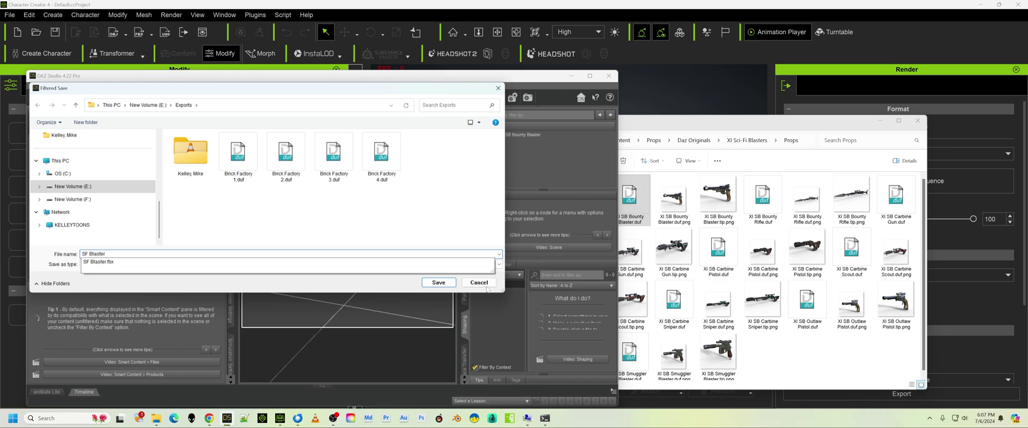
{"action": "type", "text": "r"}
{"action": "left_click", "coordinate": [439, 282]}
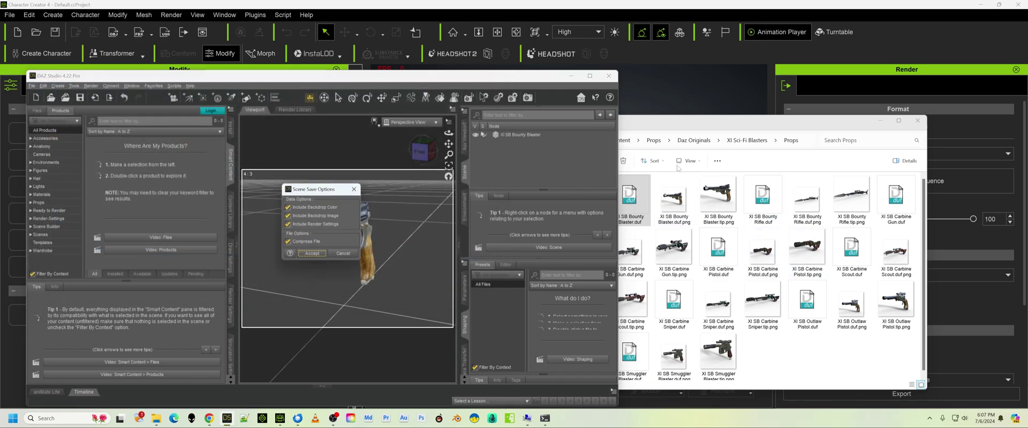
{"action": "left_click", "coordinate": [315, 255]}
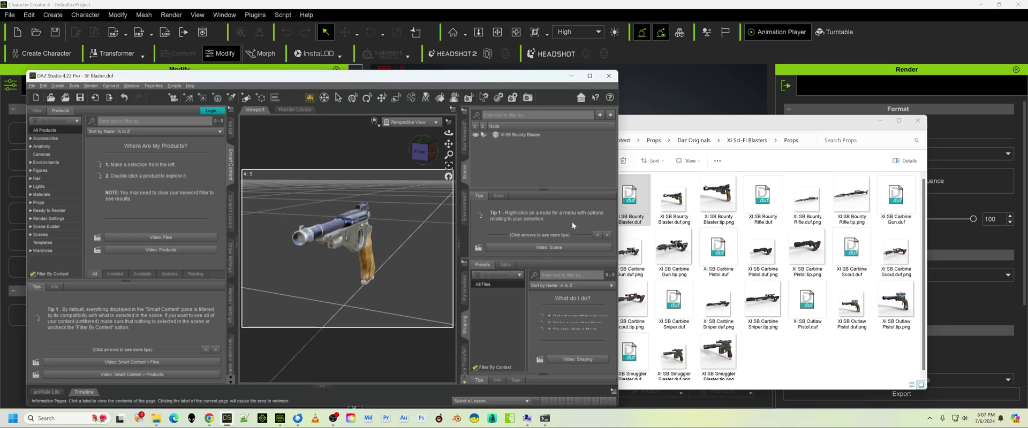
Minimize Daz Studio and Character Creator, and show the Exports folder listing SF Blaster.fbx and SF Blaster.duf.
{"action": "left_click", "coordinate": [570, 76]}
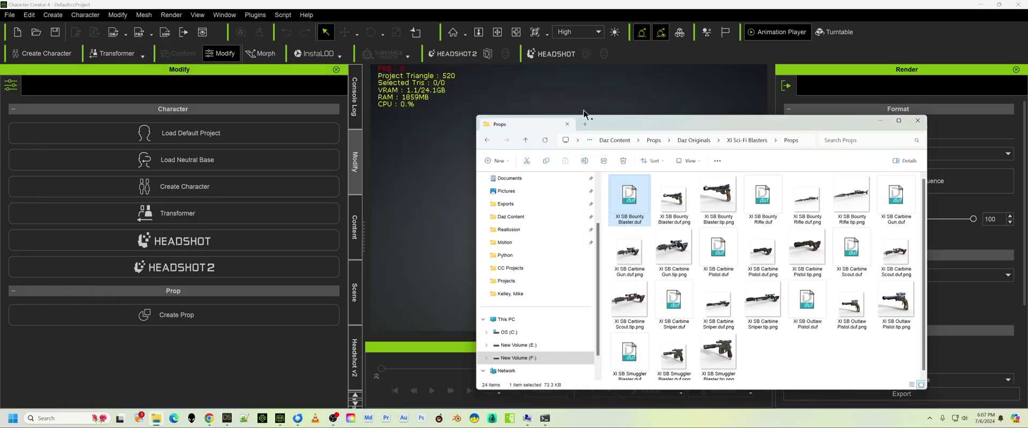
{"action": "left_click", "coordinate": [505, 204]}
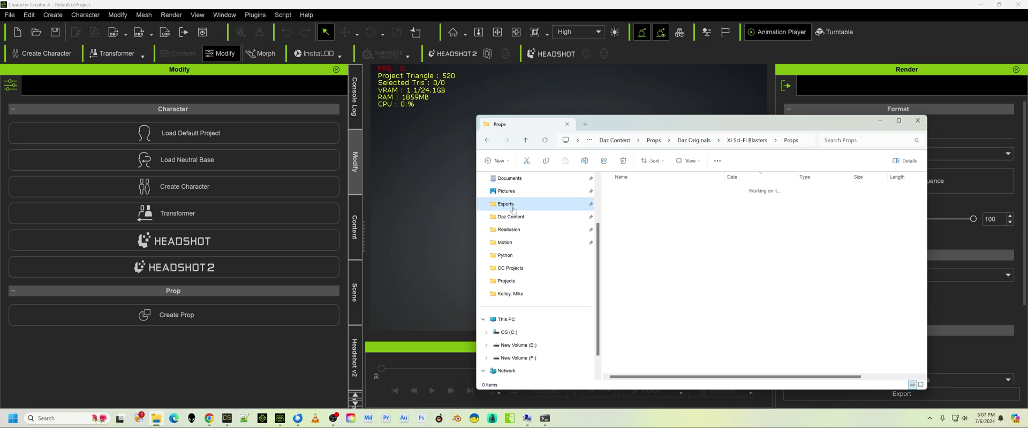
{"action": "left_click_drag", "start_coordinate": [662, 126], "coordinate": [617, 96]}
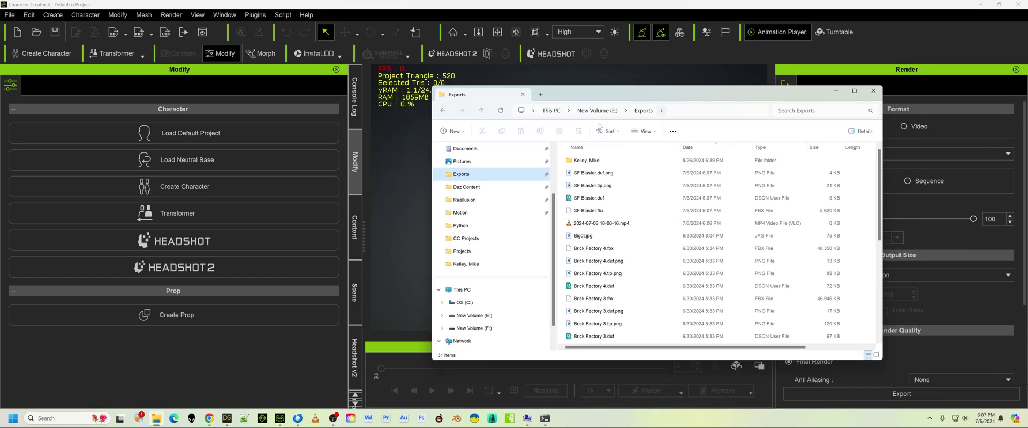
{"action": "left_click", "coordinate": [975, 6]}
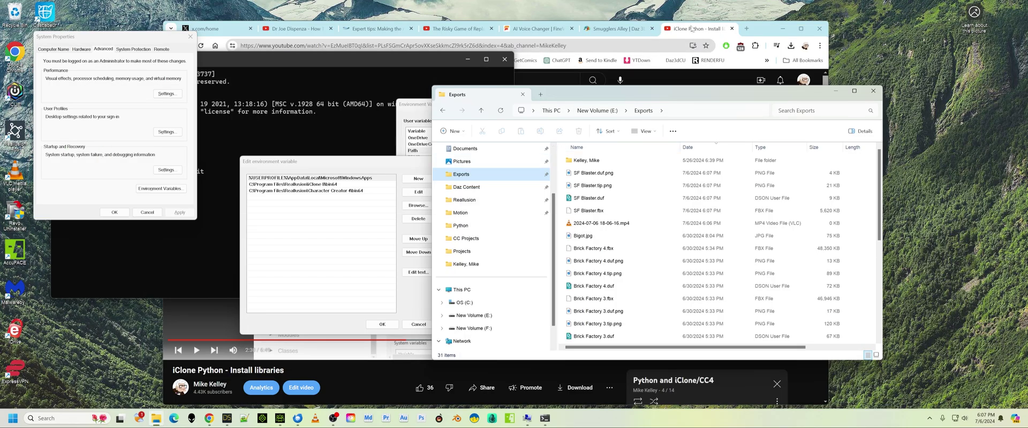
Rewind the iClone Python tutorial to 0:42, play it and pause at the Path variable step.
{"action": "left_click", "coordinate": [691, 30]}
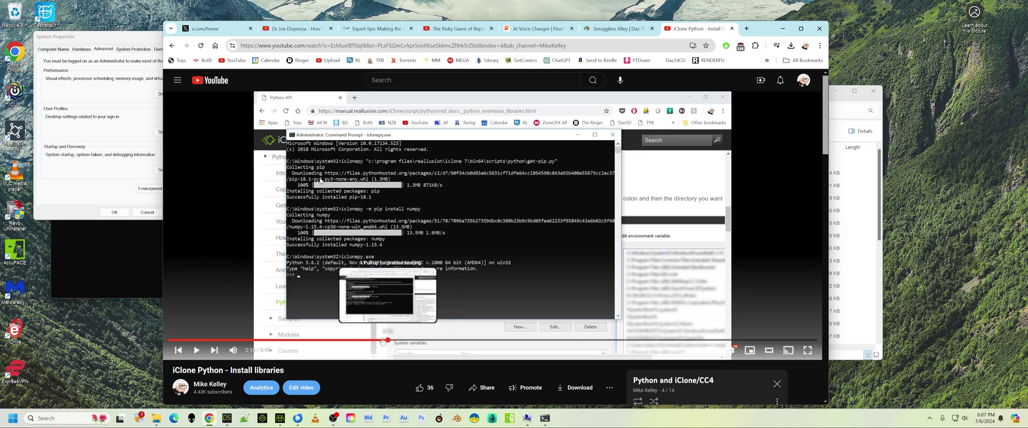
{"action": "left_click_drag", "start_coordinate": [395, 340], "coordinate": [285, 341]}
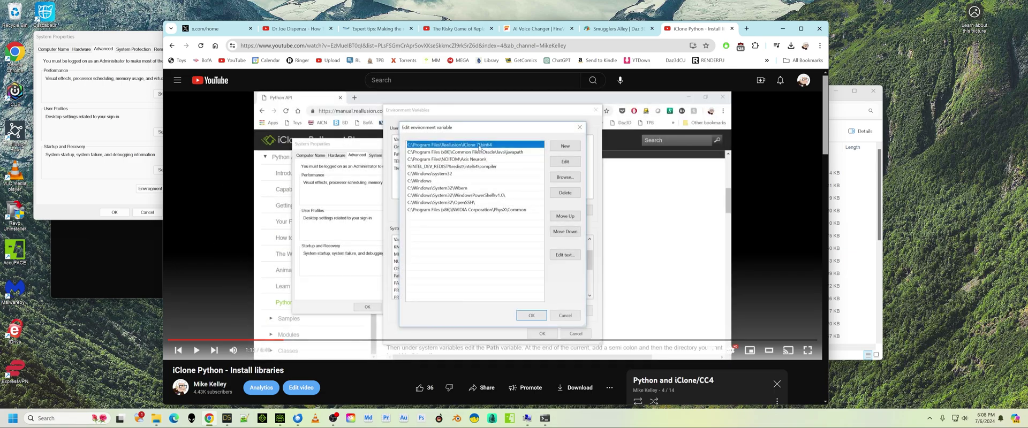
{"action": "left_click", "coordinate": [236, 340]}
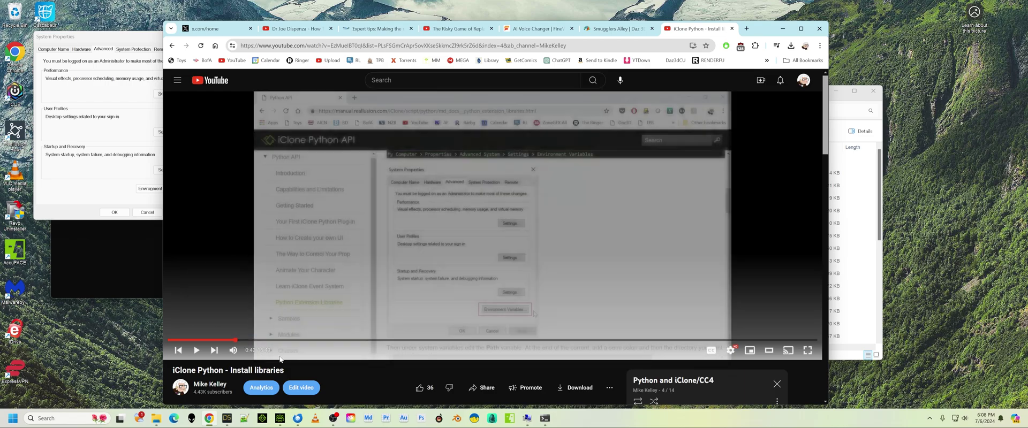
{"action": "left_click", "coordinate": [199, 354]}
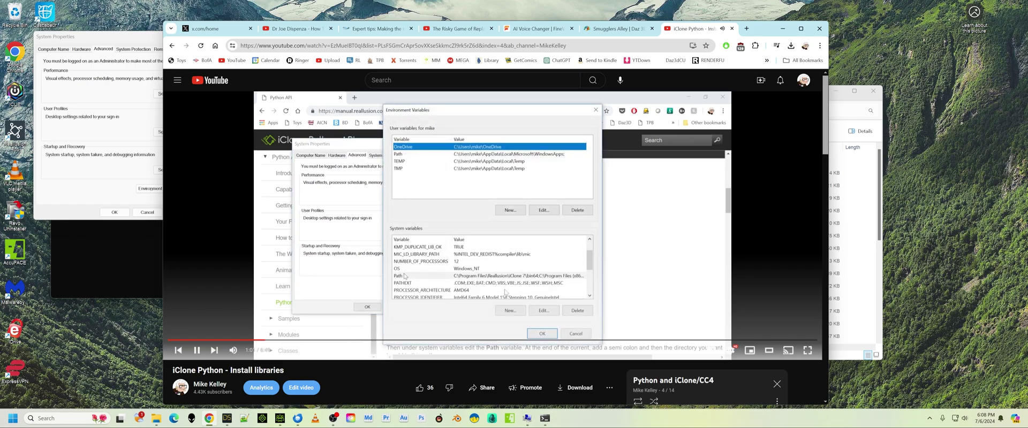
{"action": "key", "text": "space"}
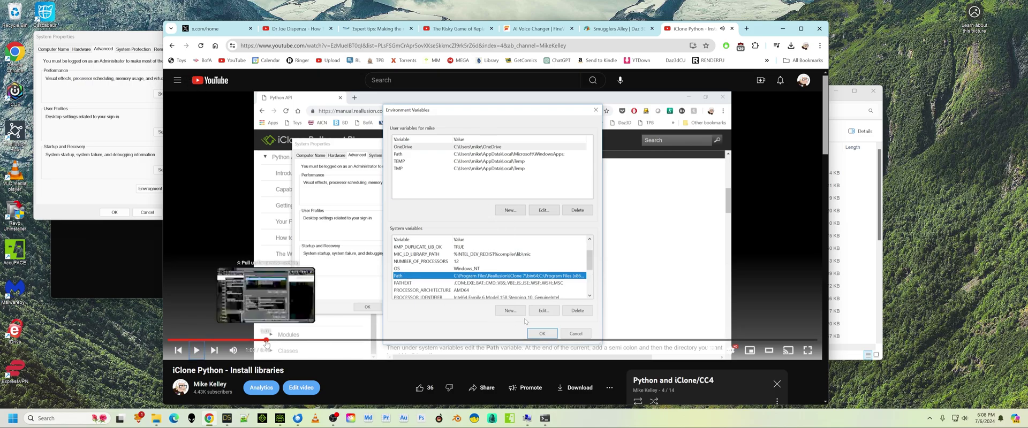
Review the user Path entries for the iClone 7 and CC4 bin64 folders, then cancel the Path editor.
{"action": "mouse_move", "coordinate": [156, 419]}
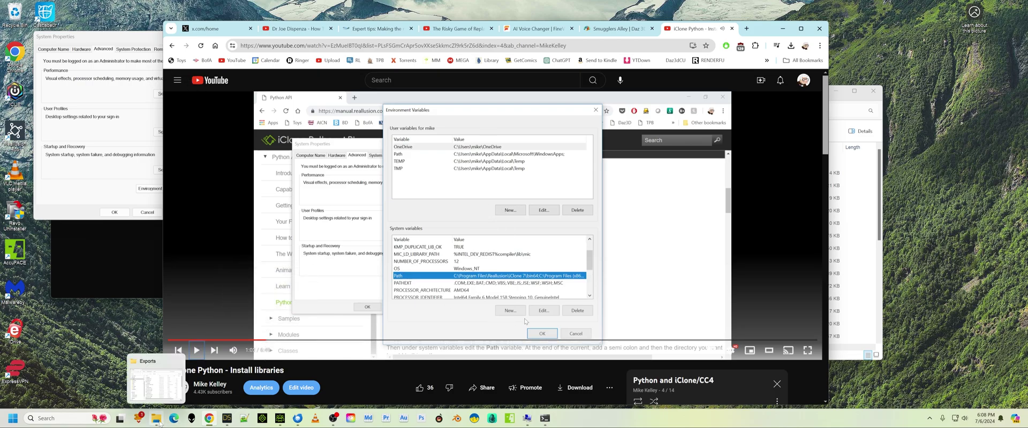
{"action": "mouse_move", "coordinate": [163, 398]}
{"action": "left_click", "coordinate": [144, 192]}
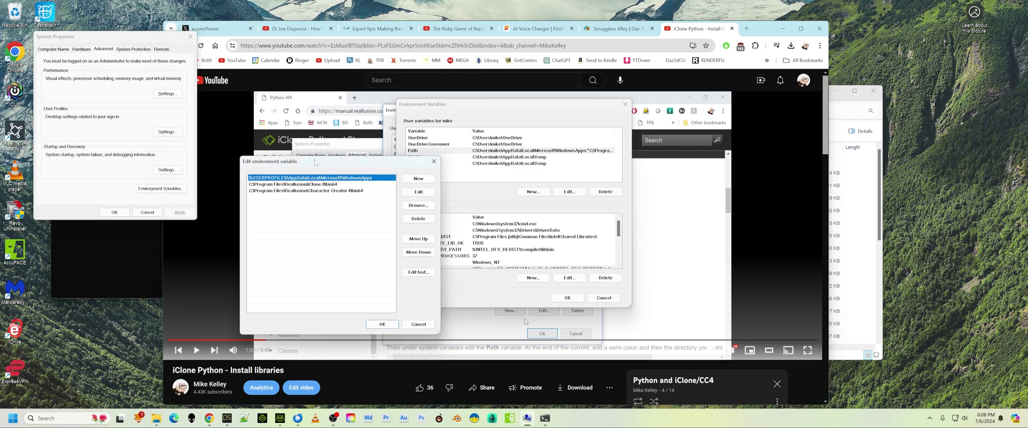
{"action": "left_click_drag", "start_coordinate": [316, 162], "coordinate": [341, 144]}
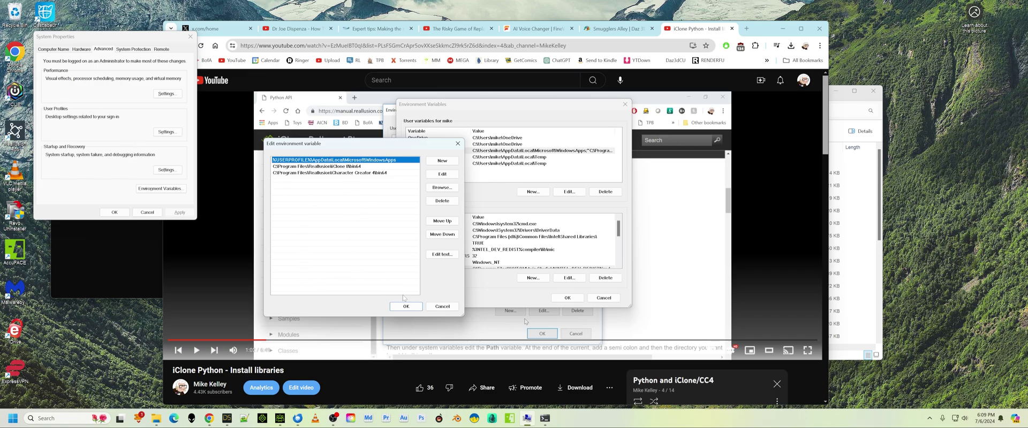
{"action": "left_click", "coordinate": [438, 309]}
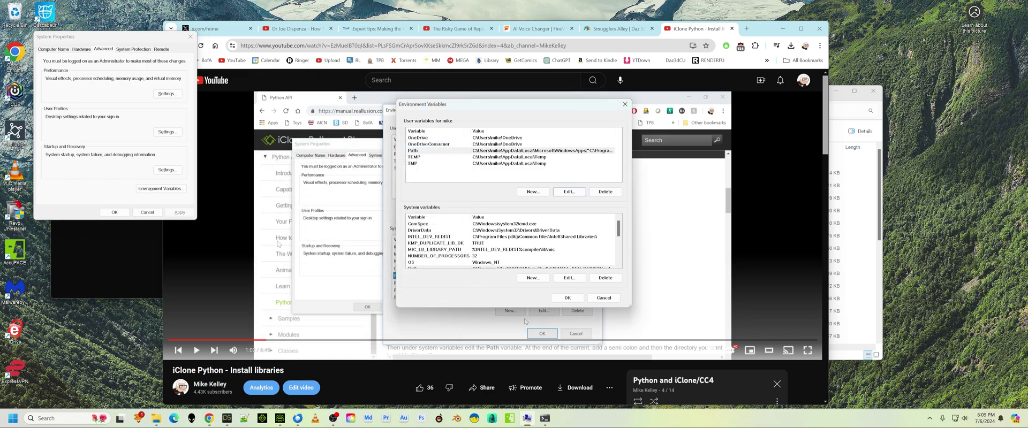
Cancel the Environment Variables dialog and close the Command Prompt running Python 3.8.8.
{"action": "left_click", "coordinate": [607, 298]}
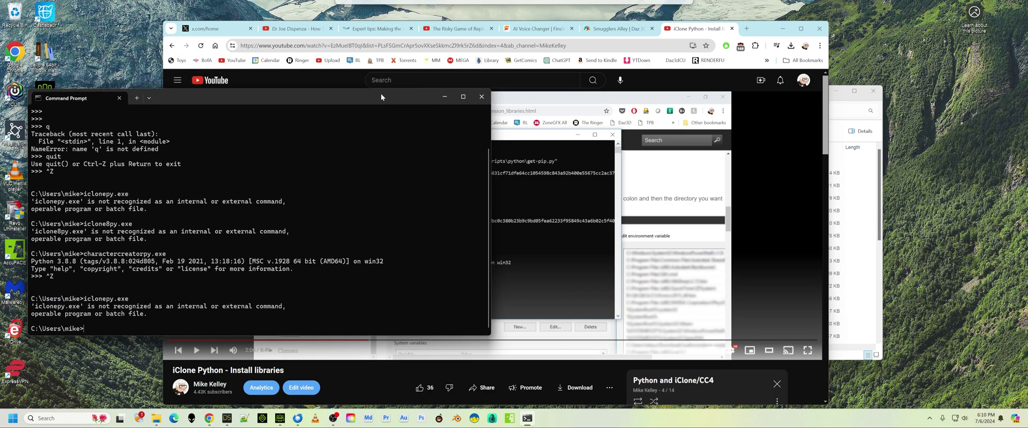
{"action": "left_click_drag", "start_coordinate": [381, 97], "coordinate": [378, 79]}
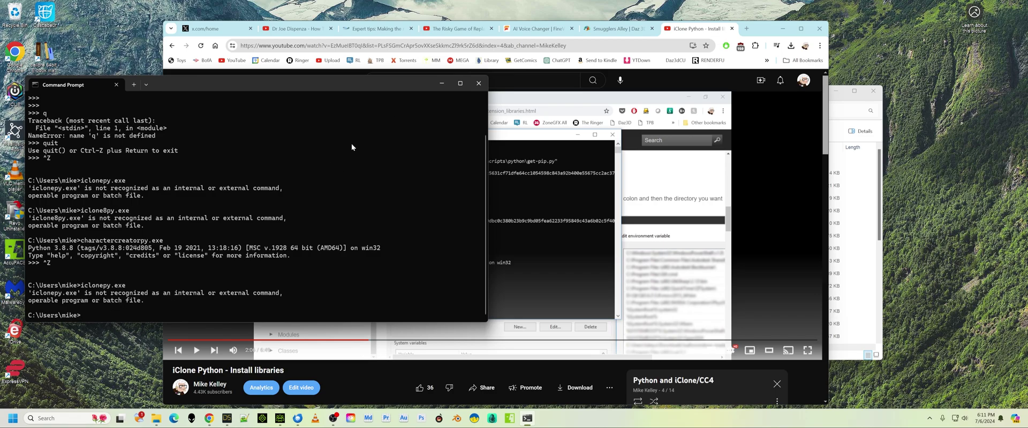
{"action": "left_click", "coordinate": [479, 84]}
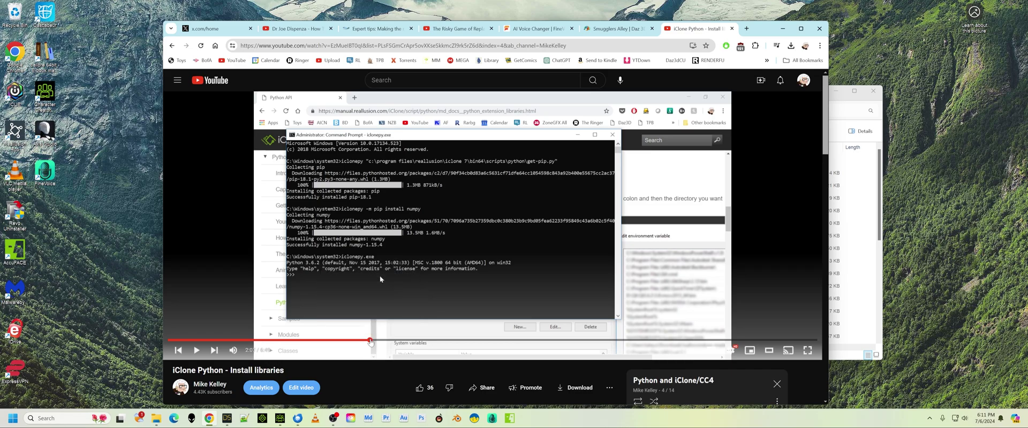
Scrub the tutorial between 2:25 and 1:43, then jump ahead to the 'pip install scipy' part.
{"action": "left_click_drag", "start_coordinate": [369, 340], "coordinate": [398, 345]}
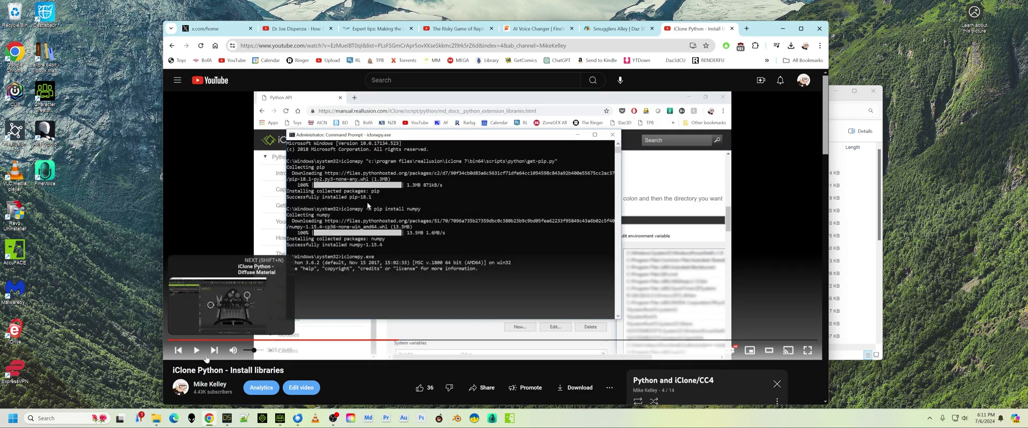
{"action": "left_click", "coordinate": [198, 352]}
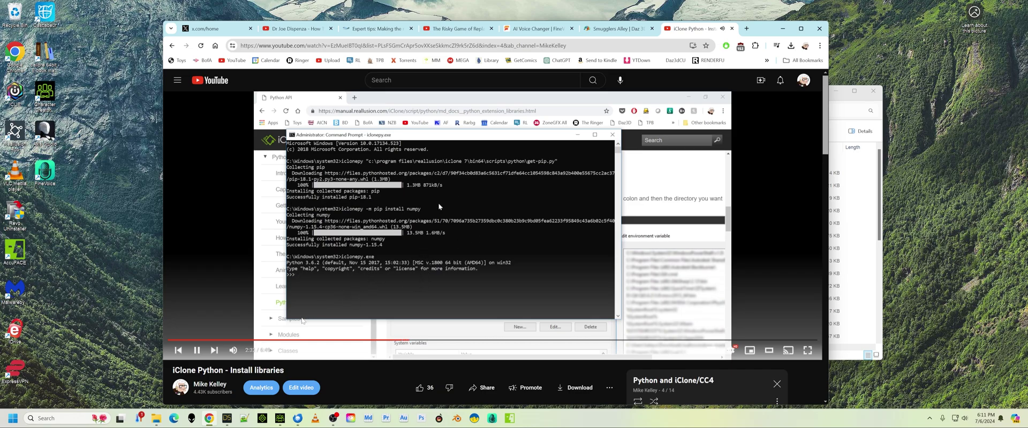
{"action": "left_click_drag", "start_coordinate": [312, 341], "coordinate": [361, 346]}
{"action": "left_click", "coordinate": [198, 351]}
{"action": "key", "text": "7"}
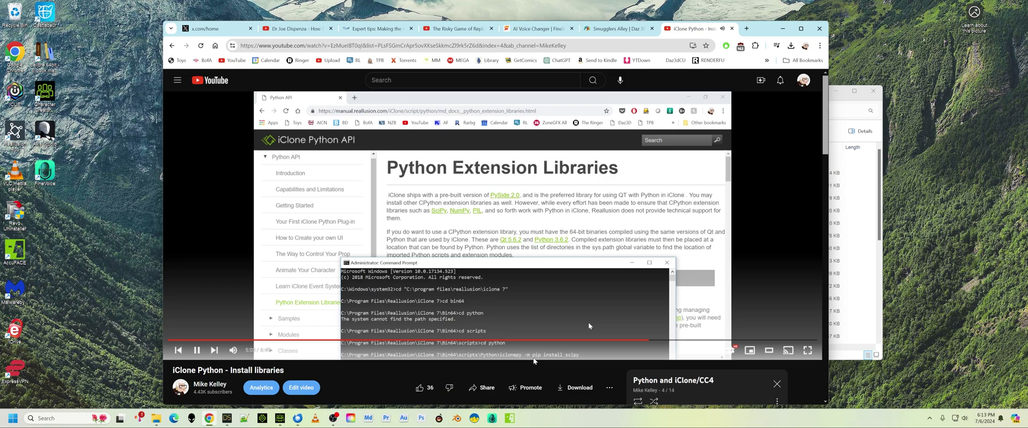
Switch from the YouTube tutorial to Character Creator 4 with the Exports folder on top.
{"action": "mouse_move", "coordinate": [569, 361]}
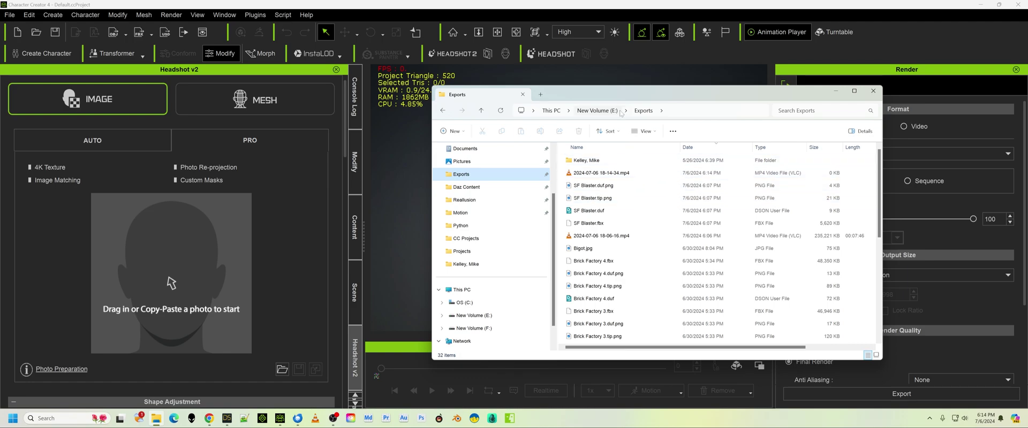
Import SF Blaster.fbx into Character Creator 4 as a prop, then frame and orbit the view around it.
{"action": "left_click_drag", "start_coordinate": [620, 93], "coordinate": [696, 97]}
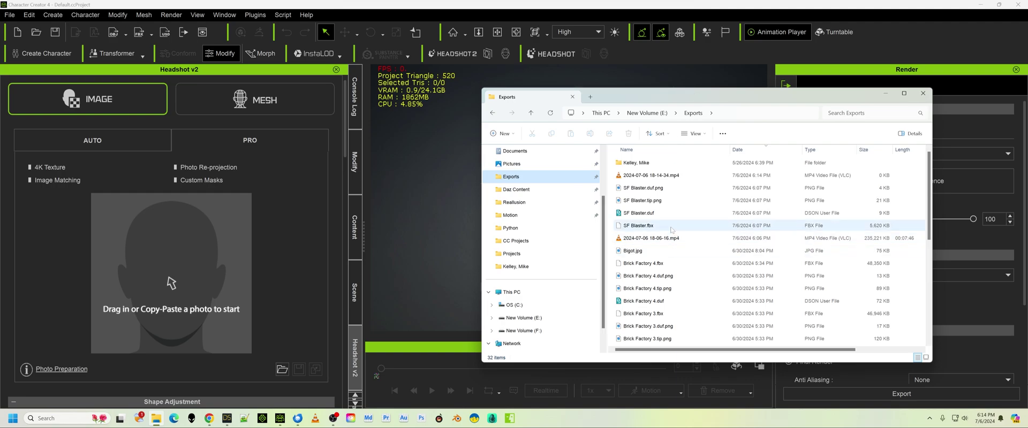
{"action": "left_click_drag", "start_coordinate": [636, 227], "coordinate": [452, 224]}
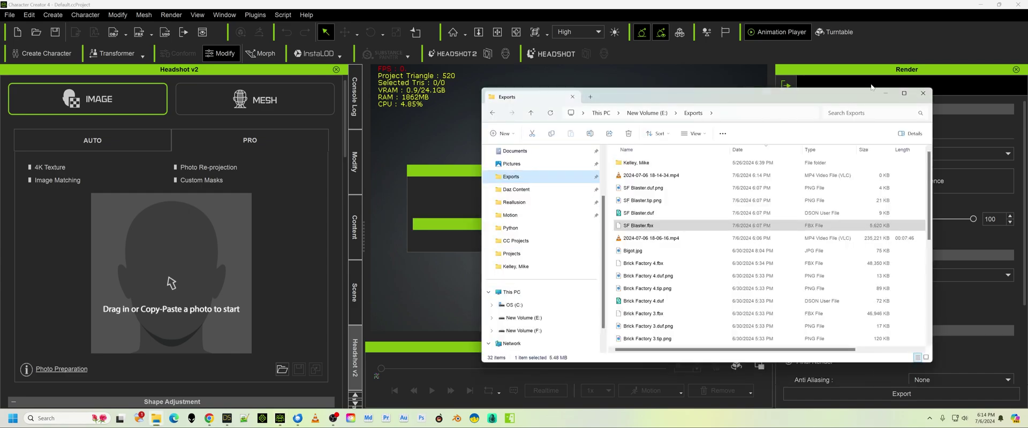
{"action": "left_click", "coordinate": [886, 94]}
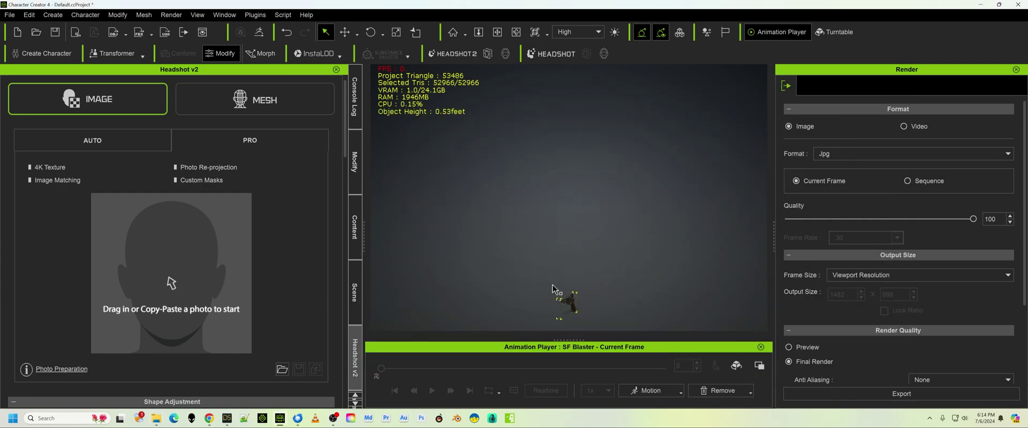
{"action": "key", "text": "f"}
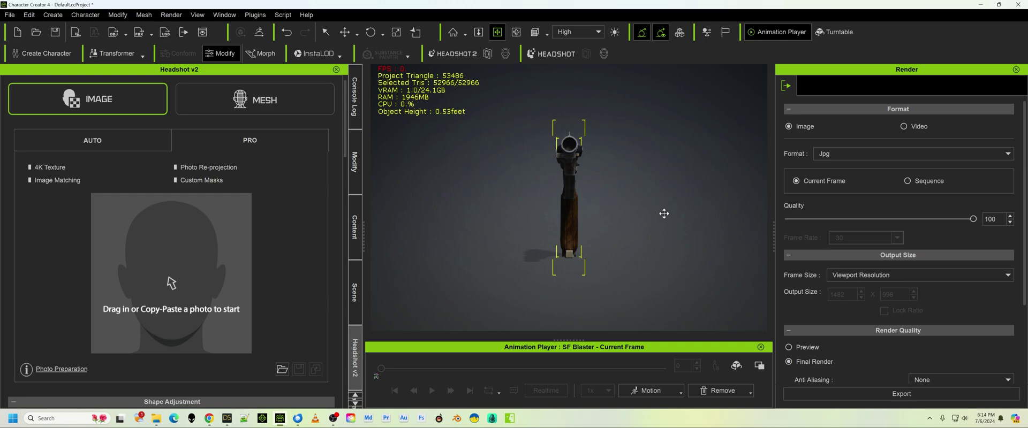
{"action": "left_click_drag", "start_coordinate": [664, 215], "coordinate": [465, 234], "text": "alt"}
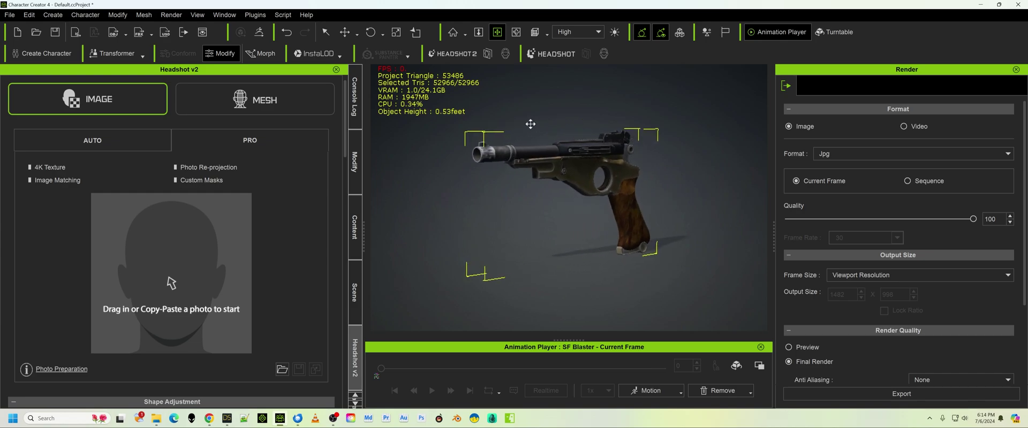
With the Console Log showing, run the Daz_Clothing_Props_Material_Fix_5.0.py Python script.
{"action": "left_click", "coordinate": [354, 120]}
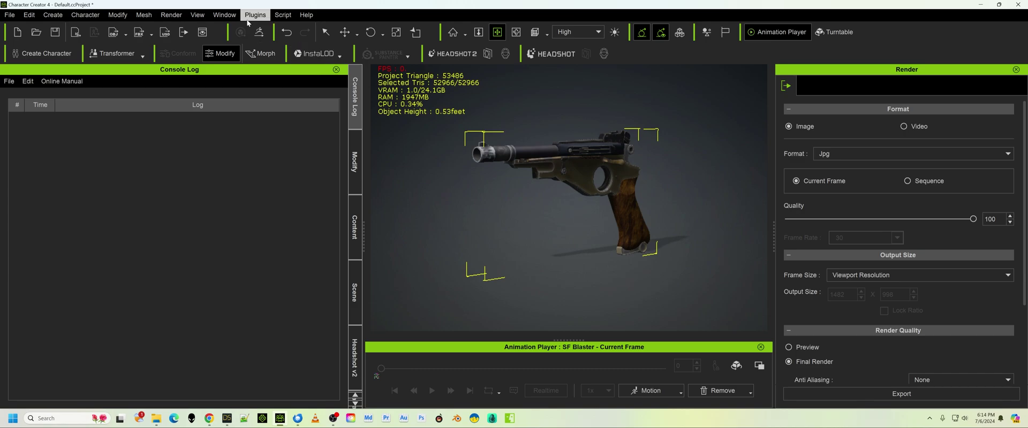
{"action": "left_click", "coordinate": [282, 15]}
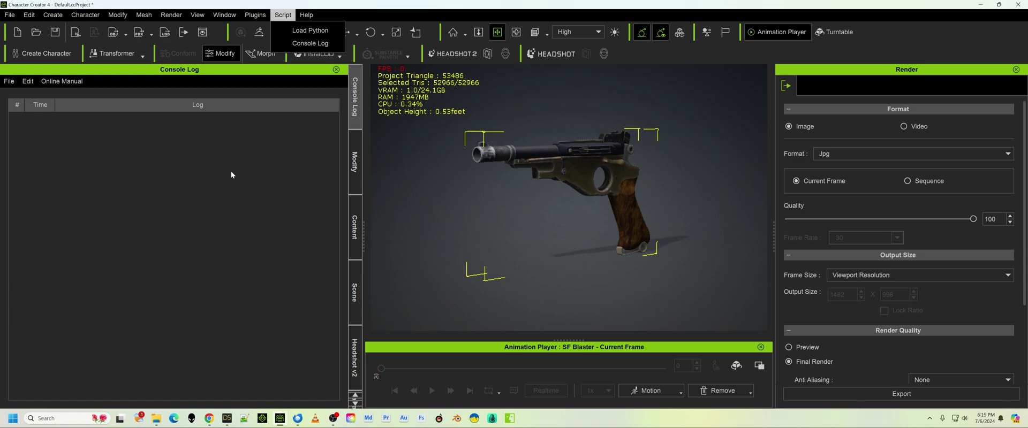
{"action": "left_click", "coordinate": [310, 30]}
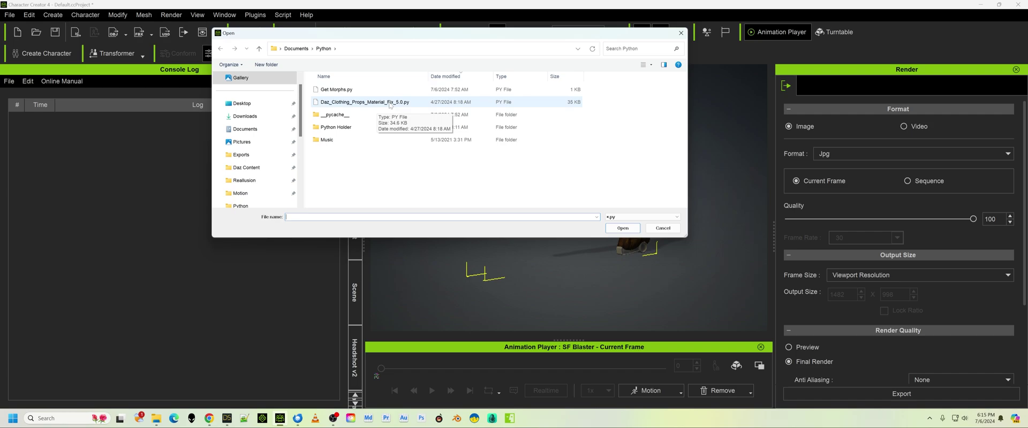
{"action": "double_click", "coordinate": [390, 104]}
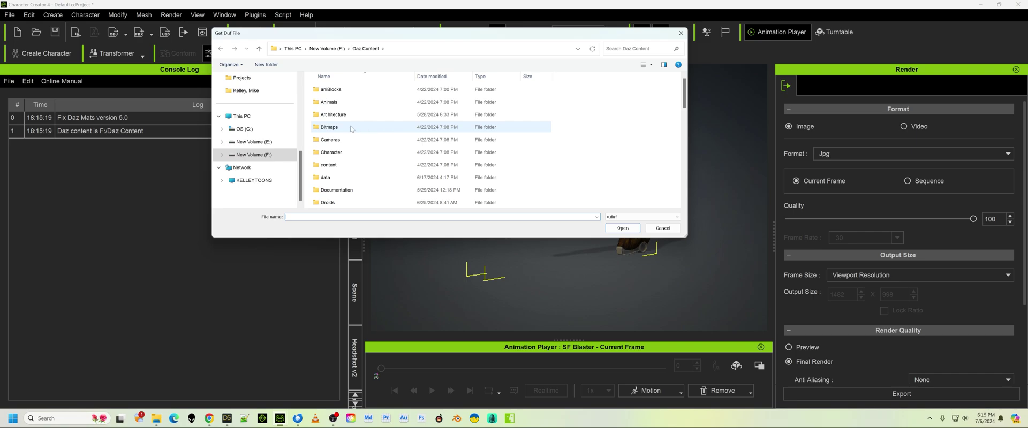
Point the script at E:\Exports\SF Blaster.duf so it rewrites the blaster's five texture maps.
{"action": "scroll", "coordinate": [257, 139], "scroll_direction": "up", "scroll_amount": 5}
{"action": "left_click", "coordinate": [252, 117]}
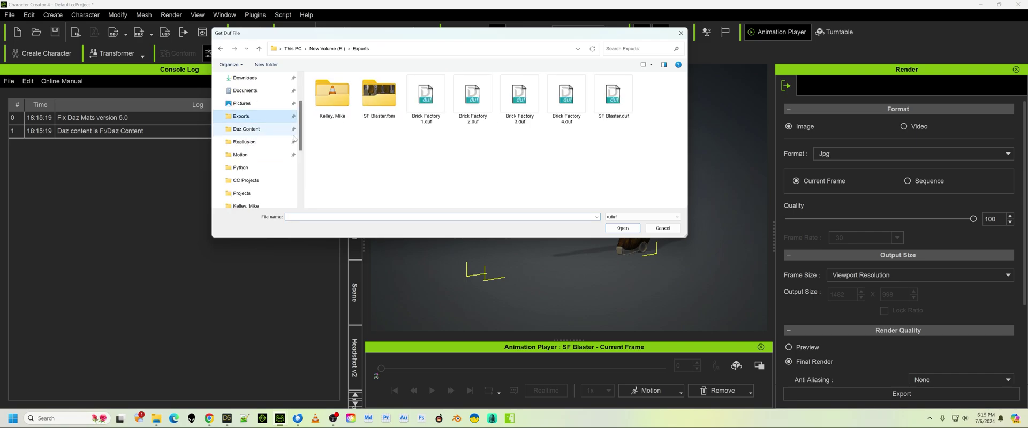
{"action": "left_click", "coordinate": [620, 120]}
{"action": "double_click", "coordinate": [616, 110]}
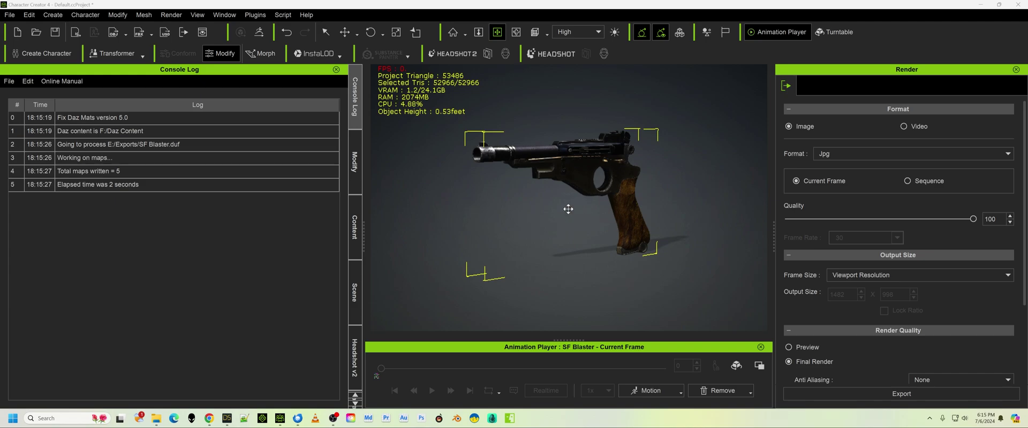
{"action": "right_click_drag", "start_coordinate": [649, 219], "coordinate": [574, 216]}
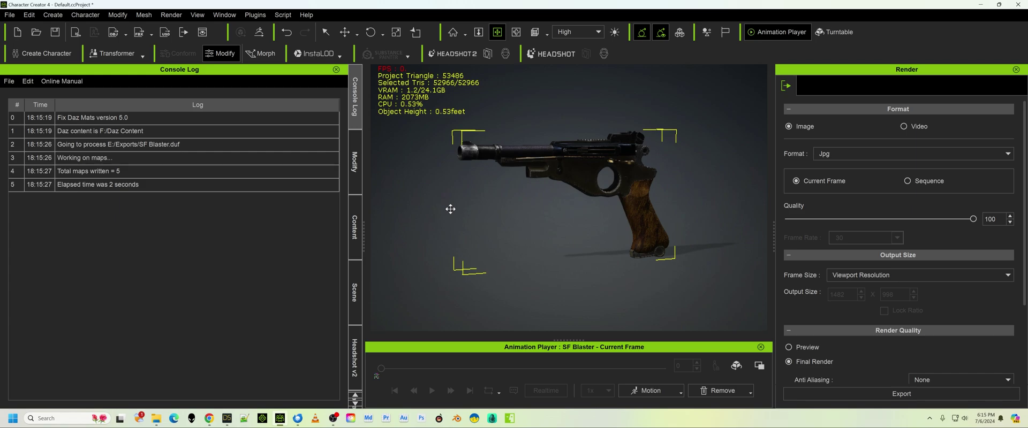
{"action": "right_click_drag", "start_coordinate": [451, 209], "coordinate": [489, 228]}
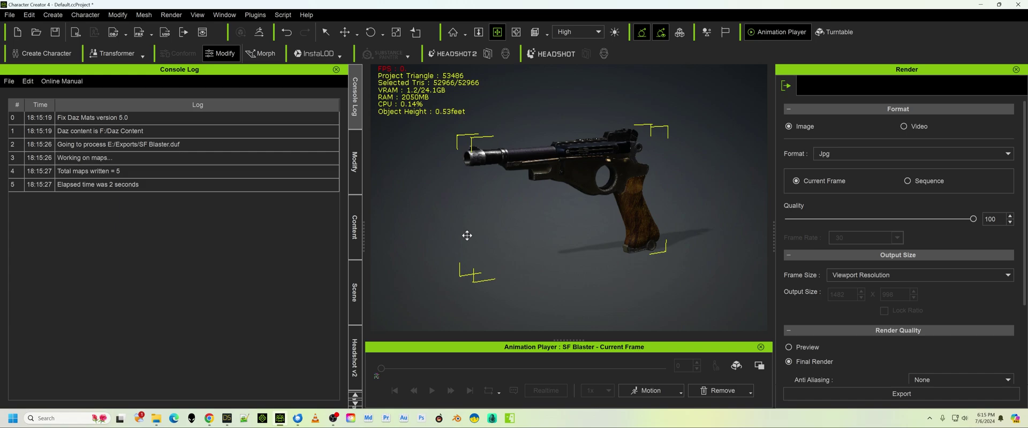
{"action": "mouse_move", "coordinate": [334, 418]}
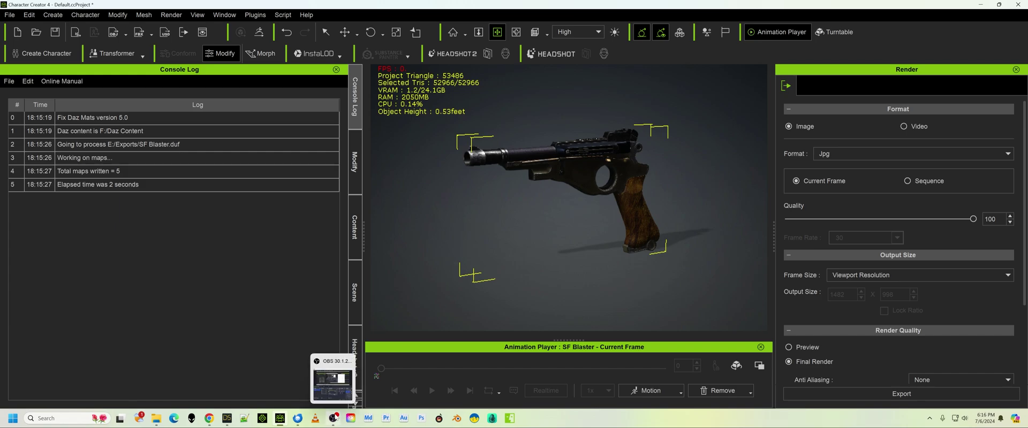